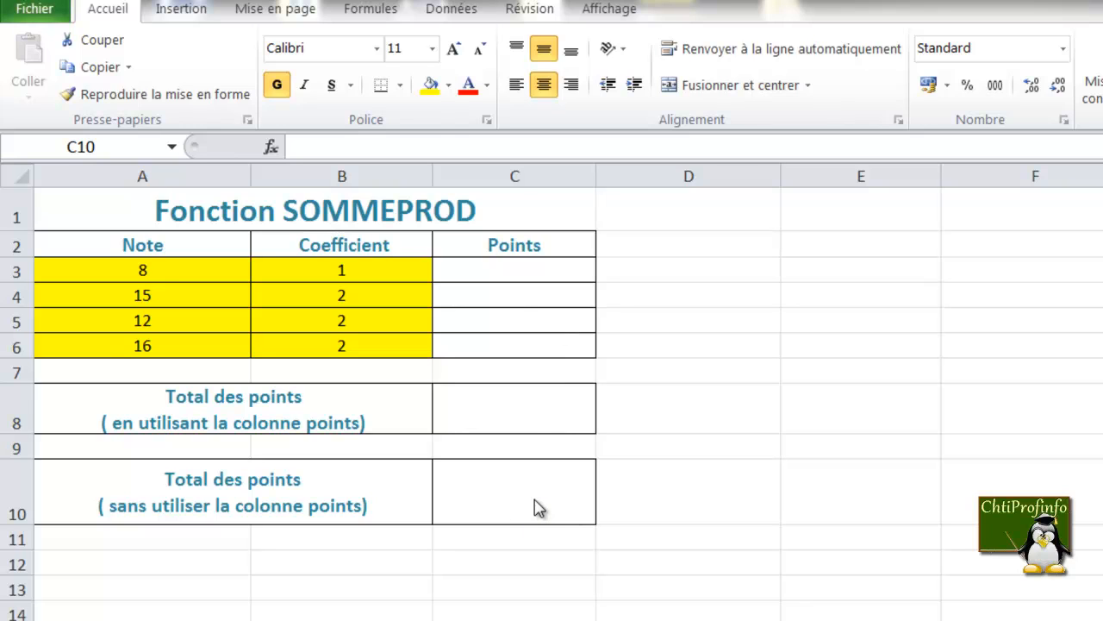
Enter =SOMMEPROD(A3;B3) in cell C3 to multiply the first note by its coefficient.
left_click(491, 263)
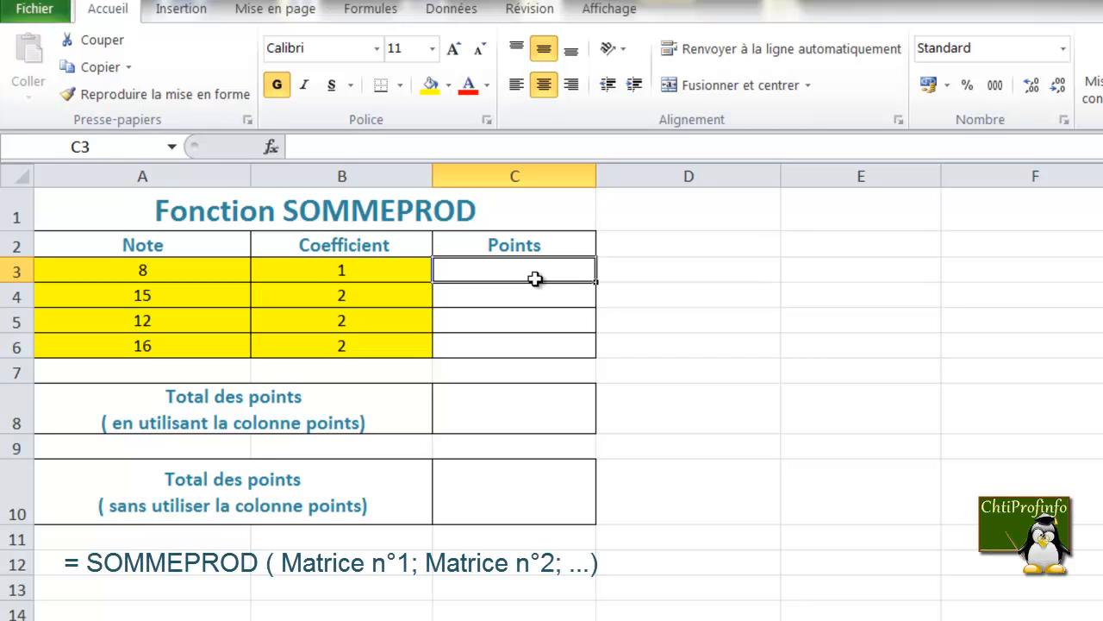
type("=SOMMEPROD")
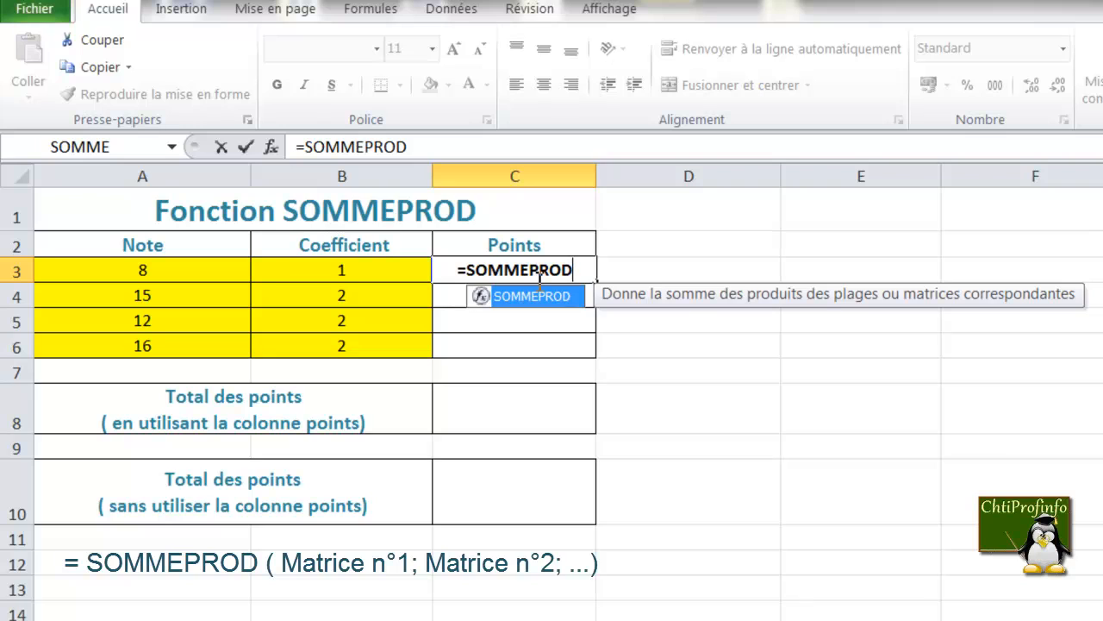
type("(")
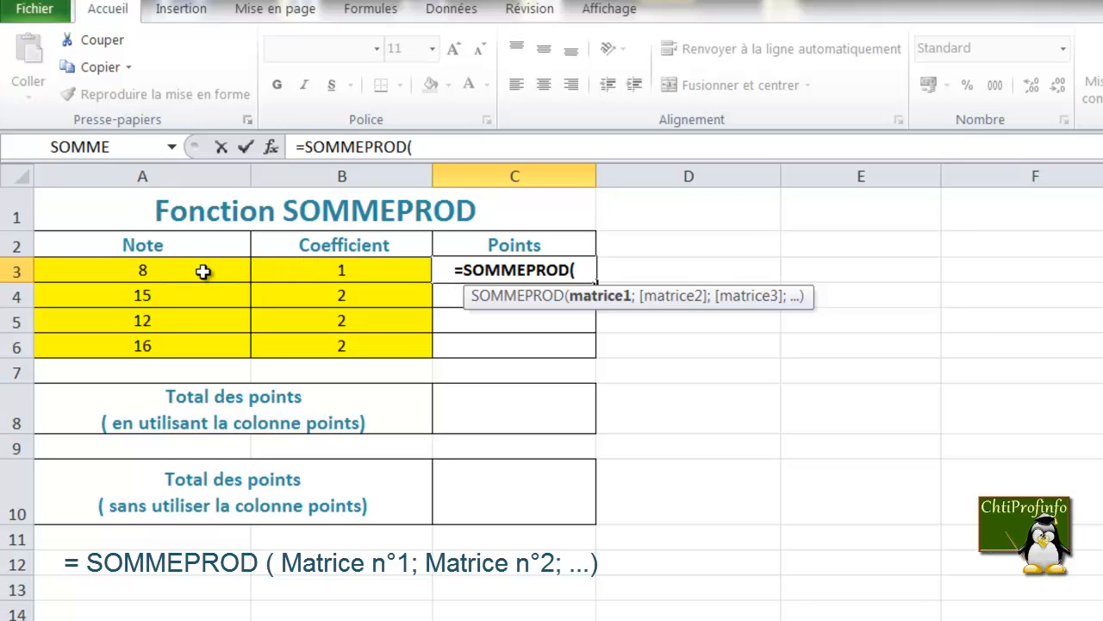
left_click(143, 268)
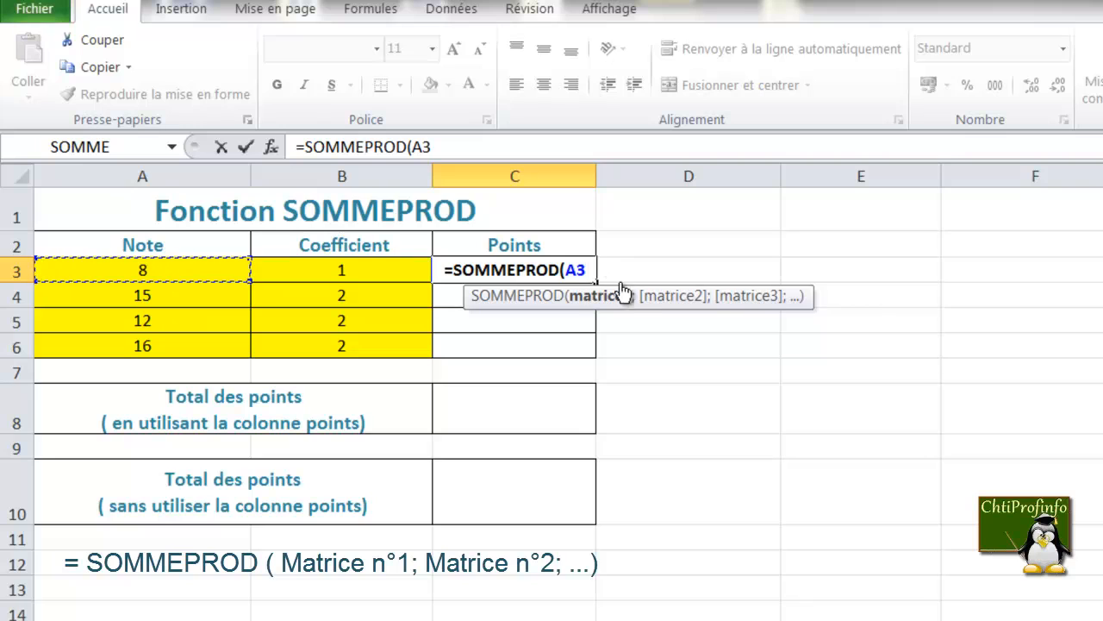
type(";")
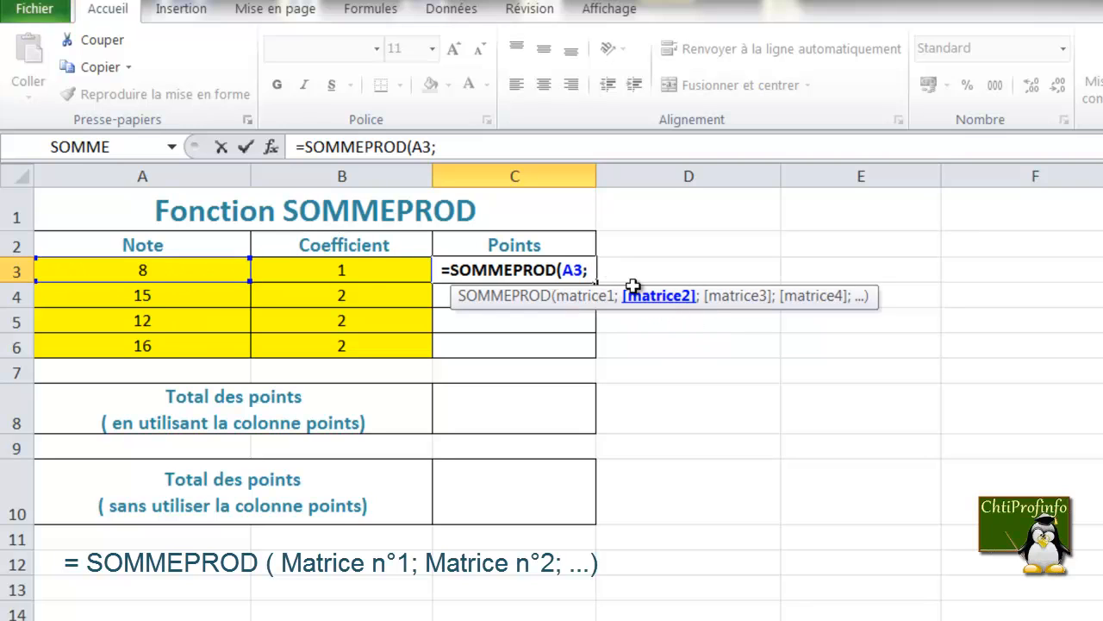
left_click(372, 271)
type(")")
key("Return")
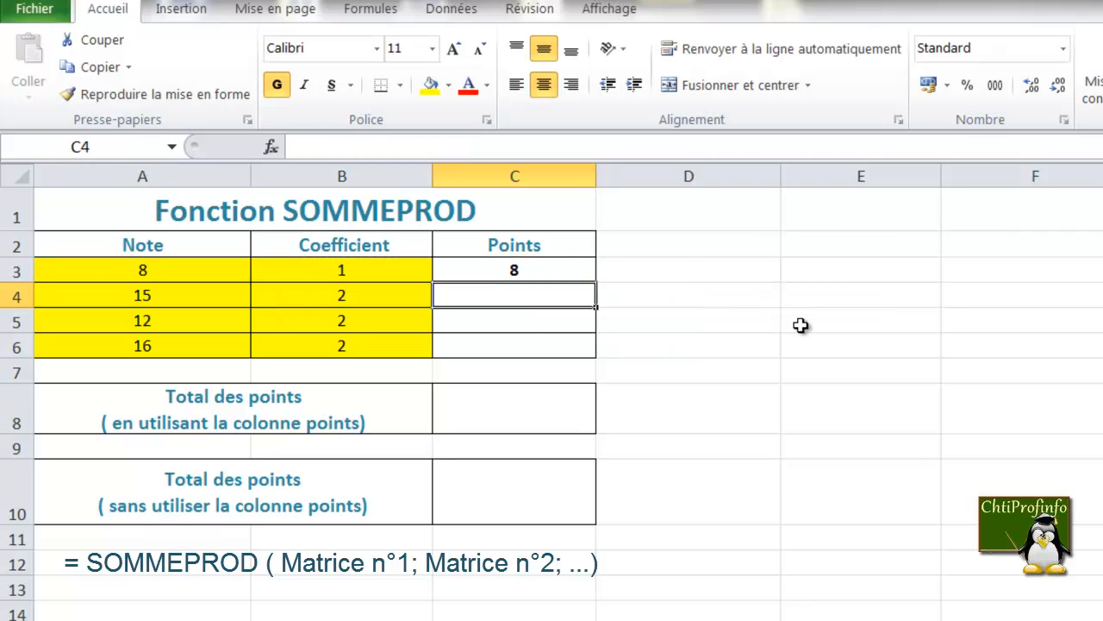
Fill the SOMMEPROD formula from C3 down to C6 and check the copied formula in C4.
left_click(551, 273)
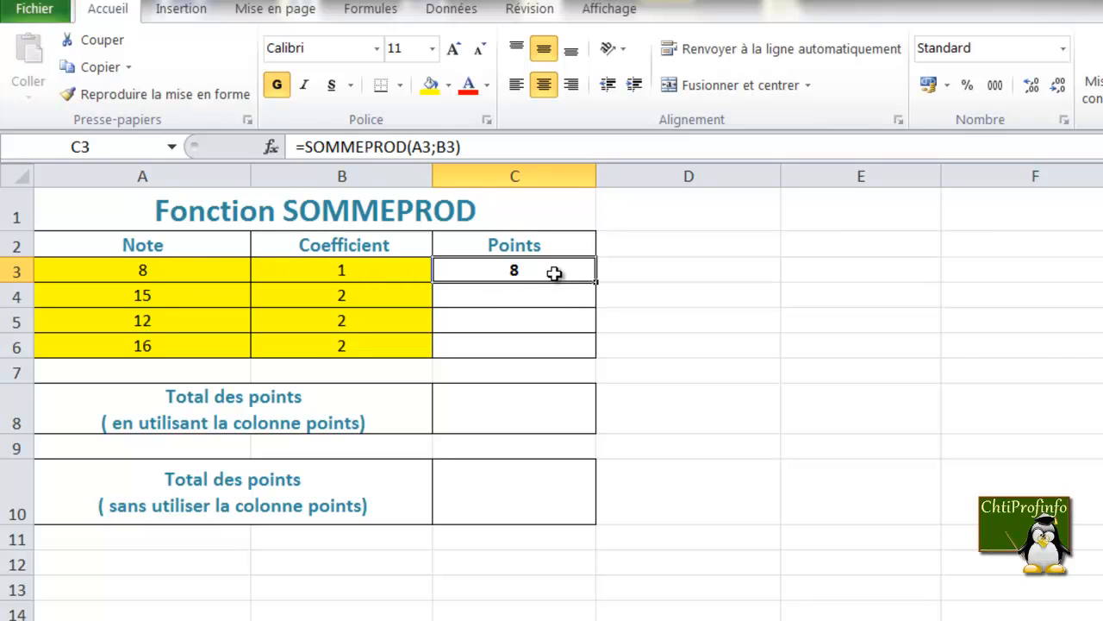
left_click_drag(596, 282, 581, 353)
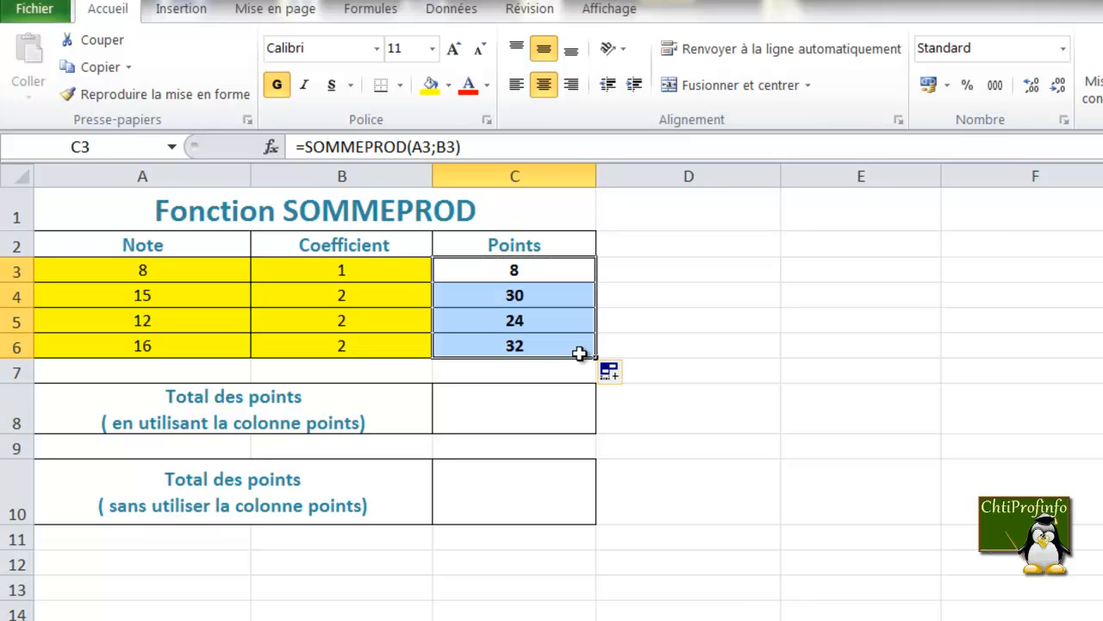
left_click(628, 295)
left_click(562, 294)
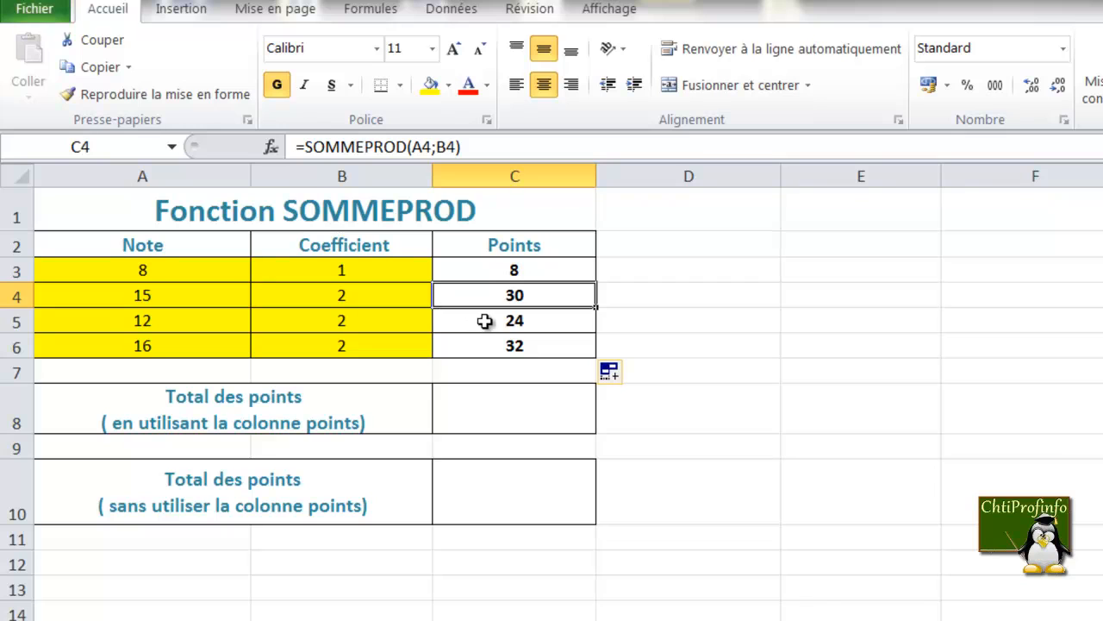
Enter =SOMME(C3:C6) in cell C8 to total the points using the Points column.
left_click(492, 412)
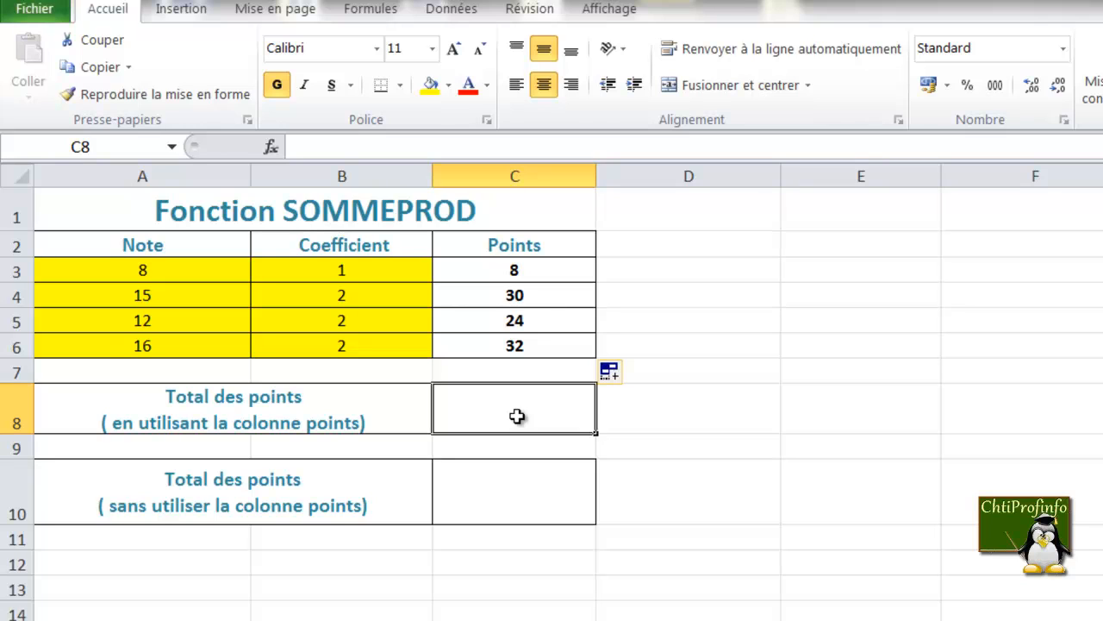
type("=")
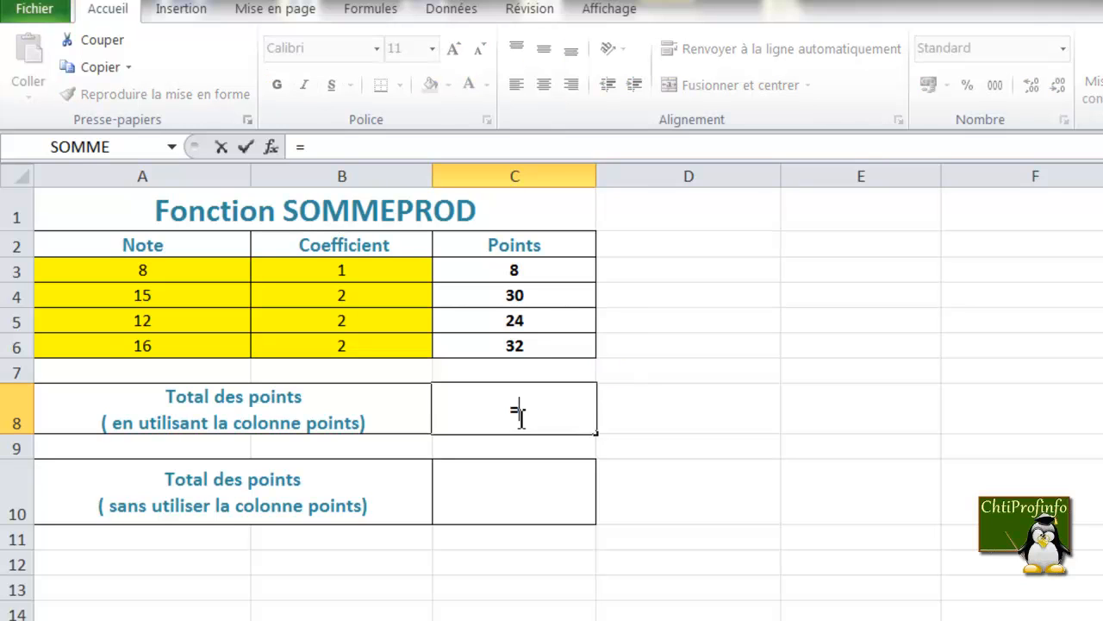
type("SOMME")
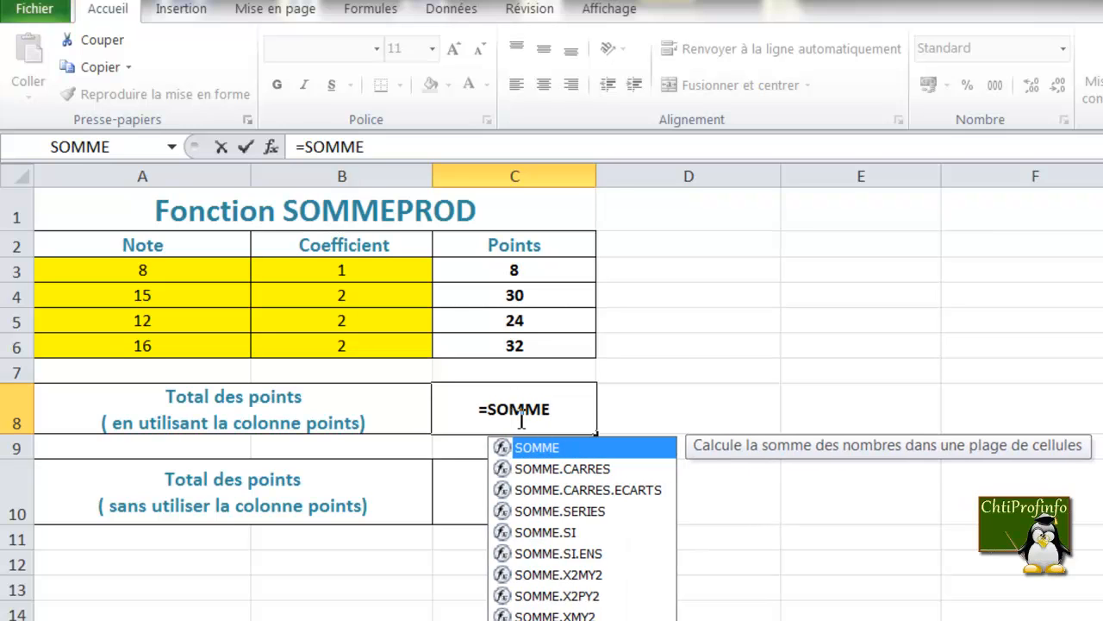
type("(")
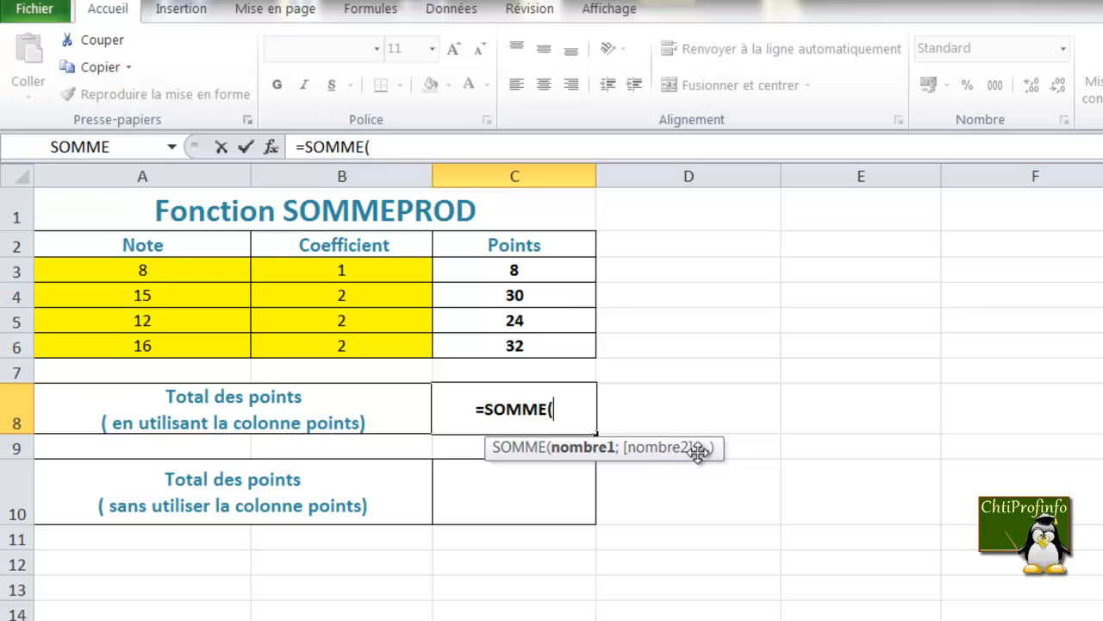
left_click(533, 273)
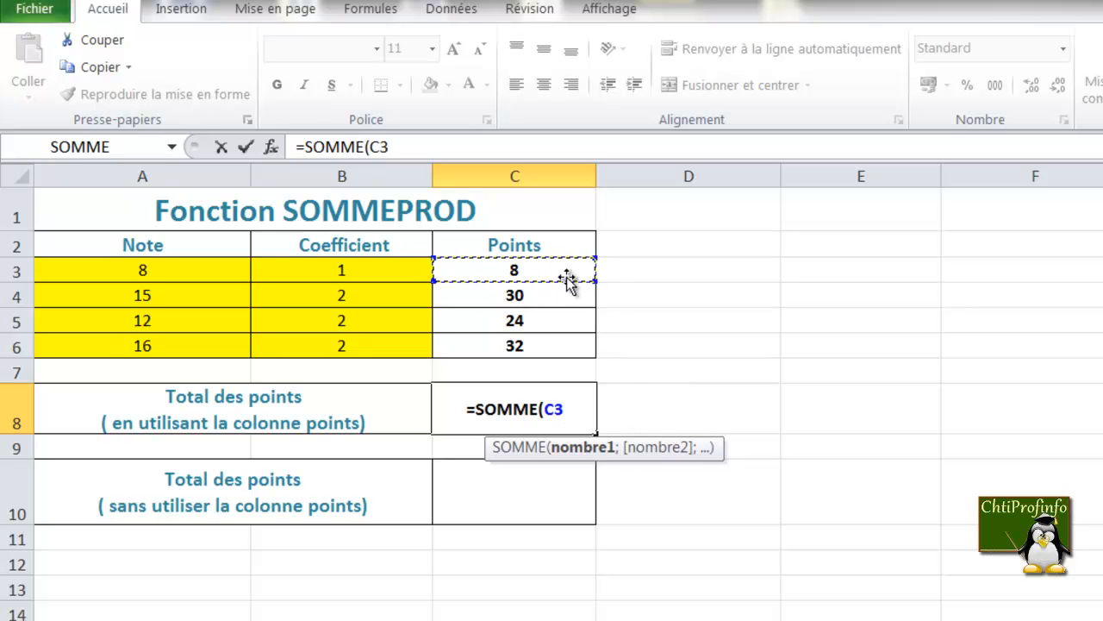
type(":C3")
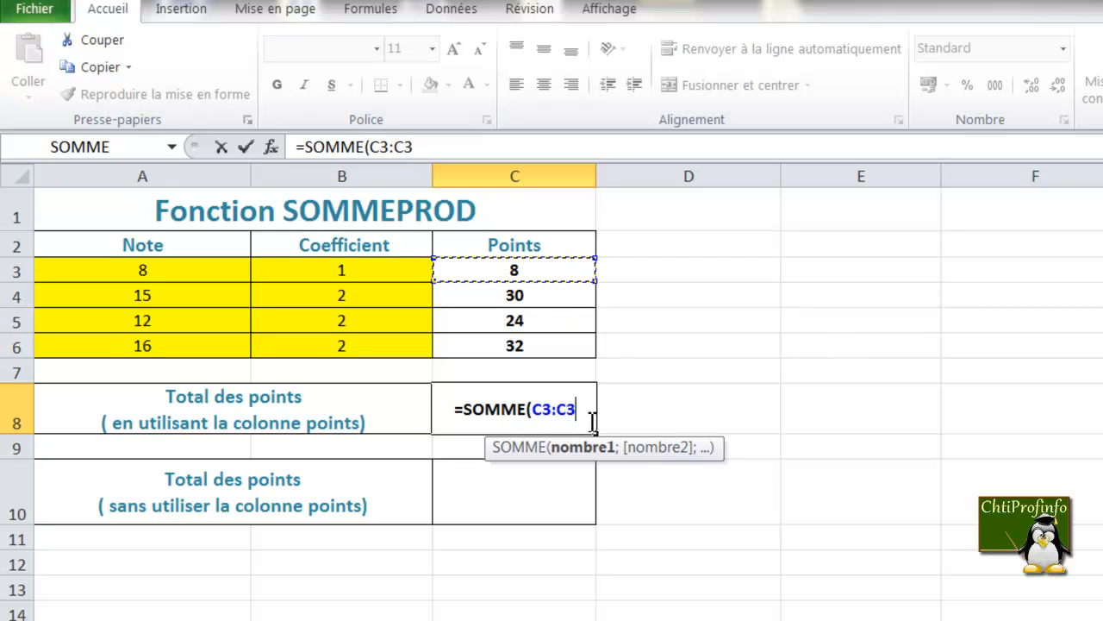
left_click(533, 353)
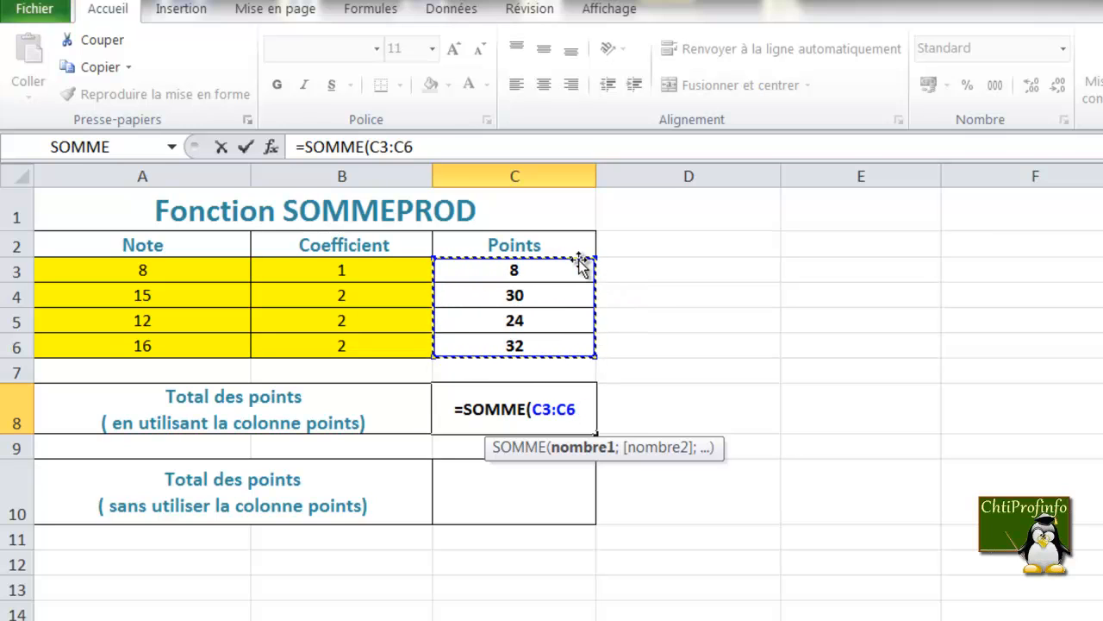
type(")")
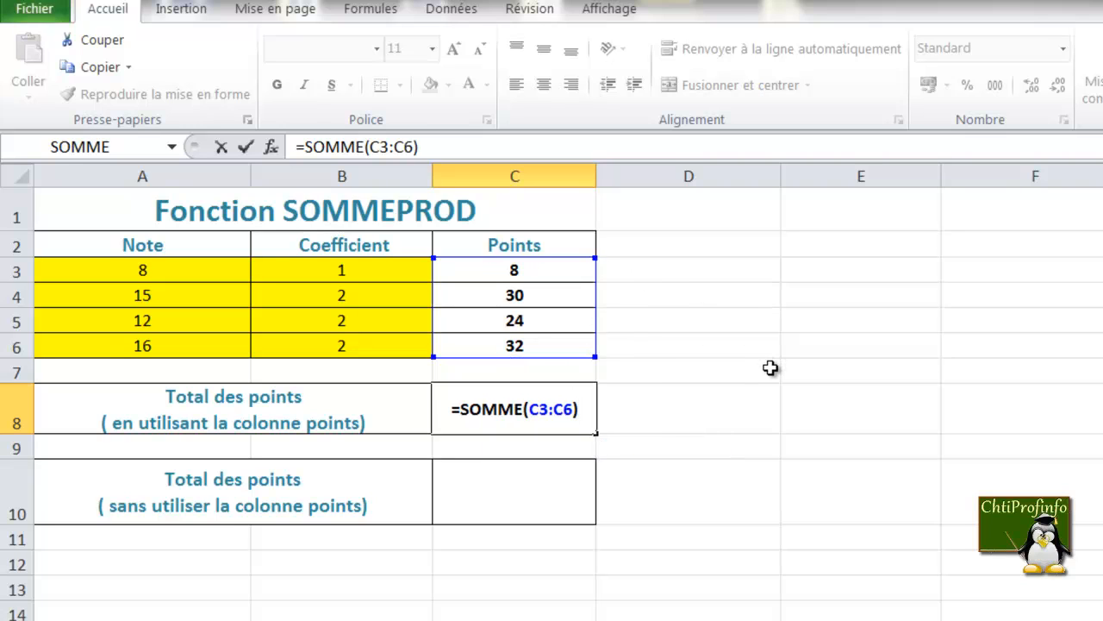
key("Return")
left_click(547, 418)
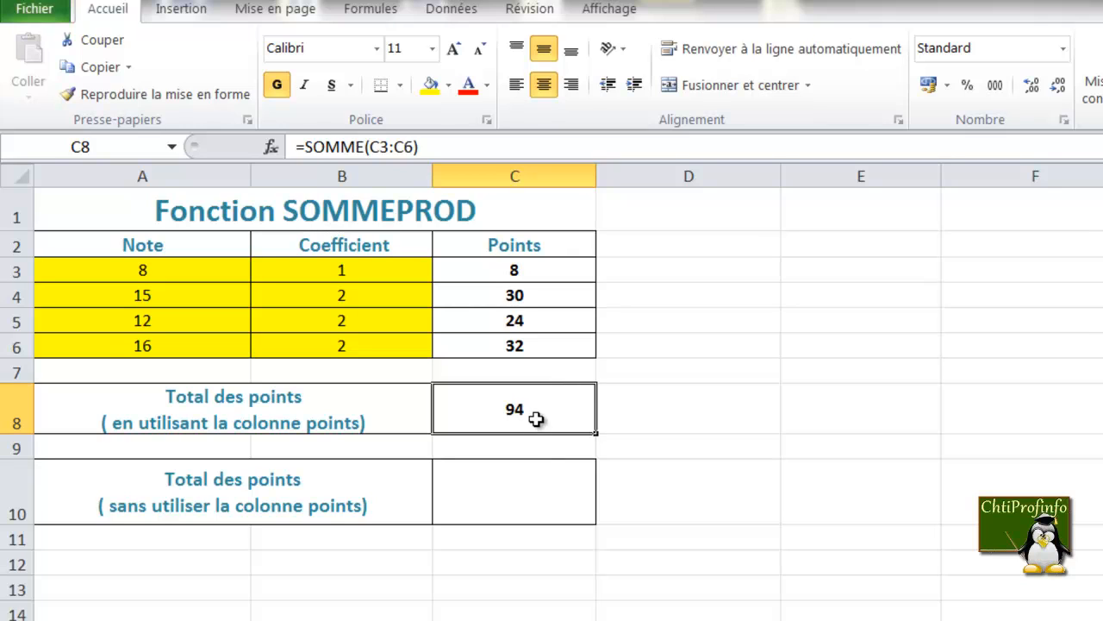
Enter =SOMMEPROD(A3:A6;B3:B6) in cell C10 to total the points directly from the notes and coefficients.
left_click(544, 486)
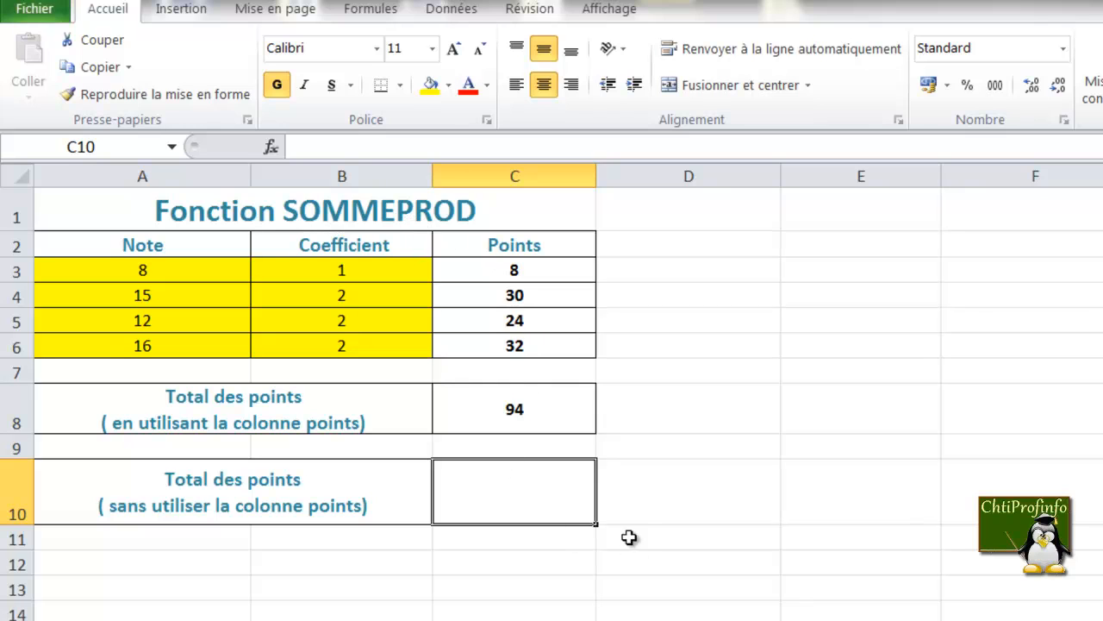
type("=")
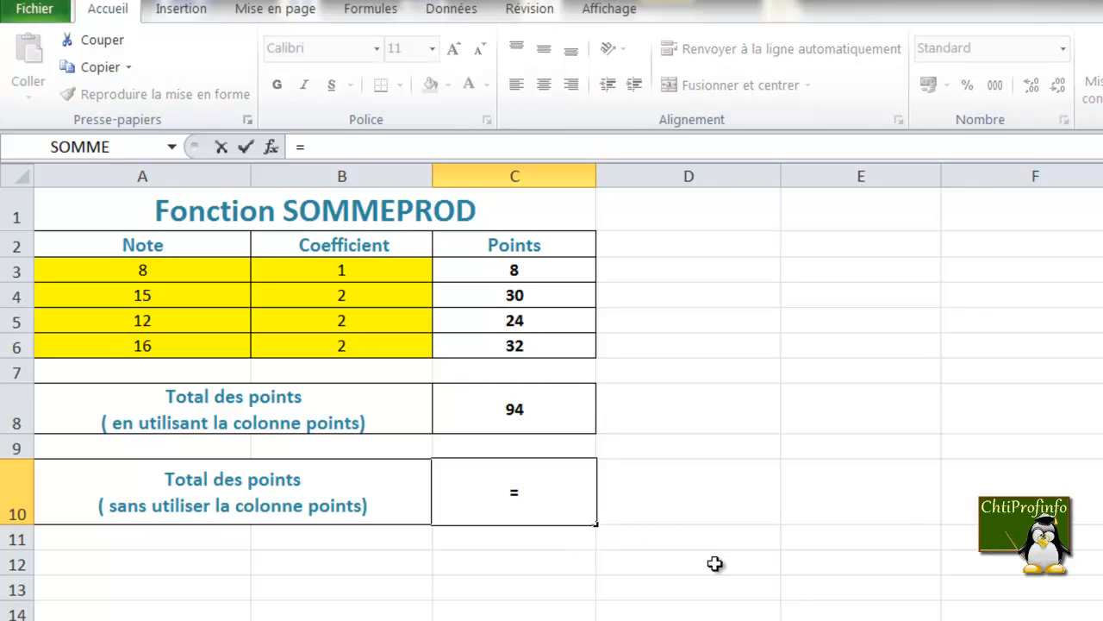
type("SOMMEPROD")
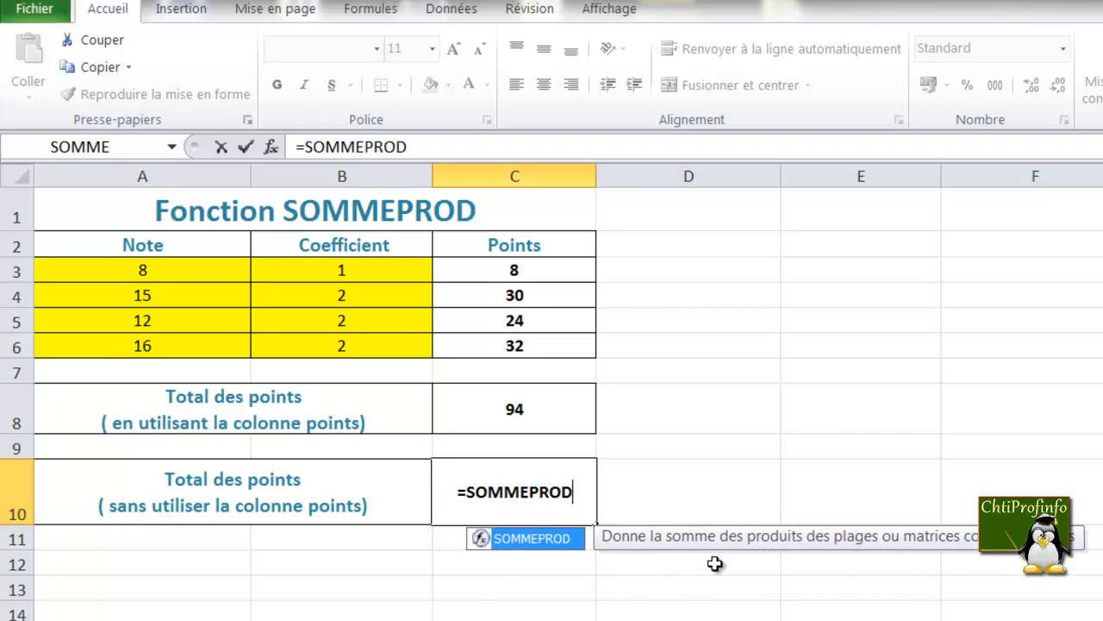
type("(")
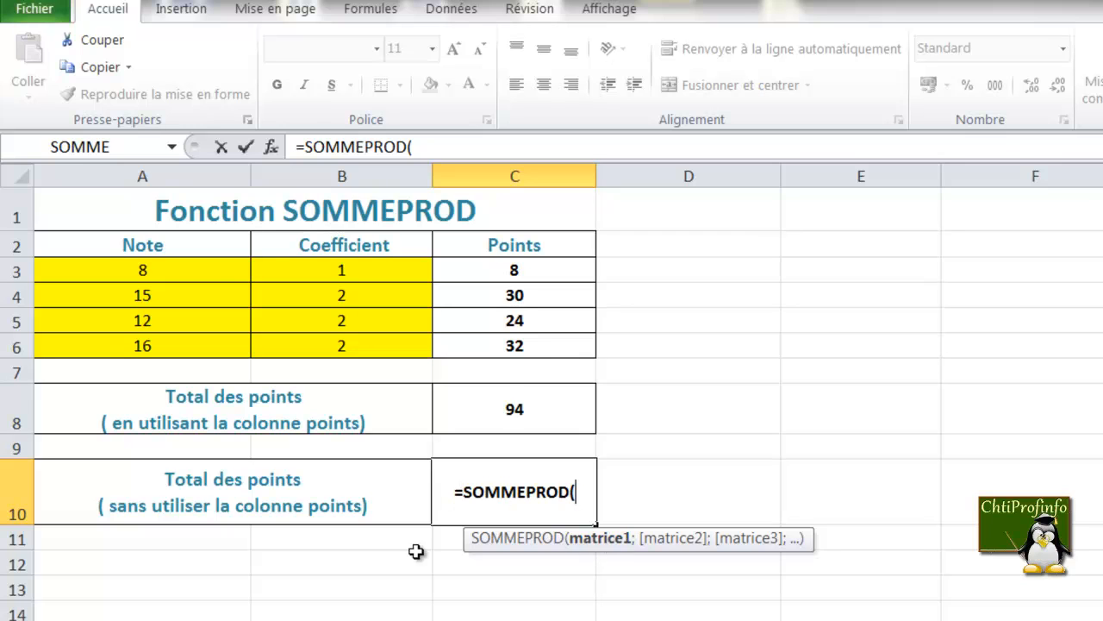
left_click(195, 270)
left_click_drag(196, 270, 185, 351)
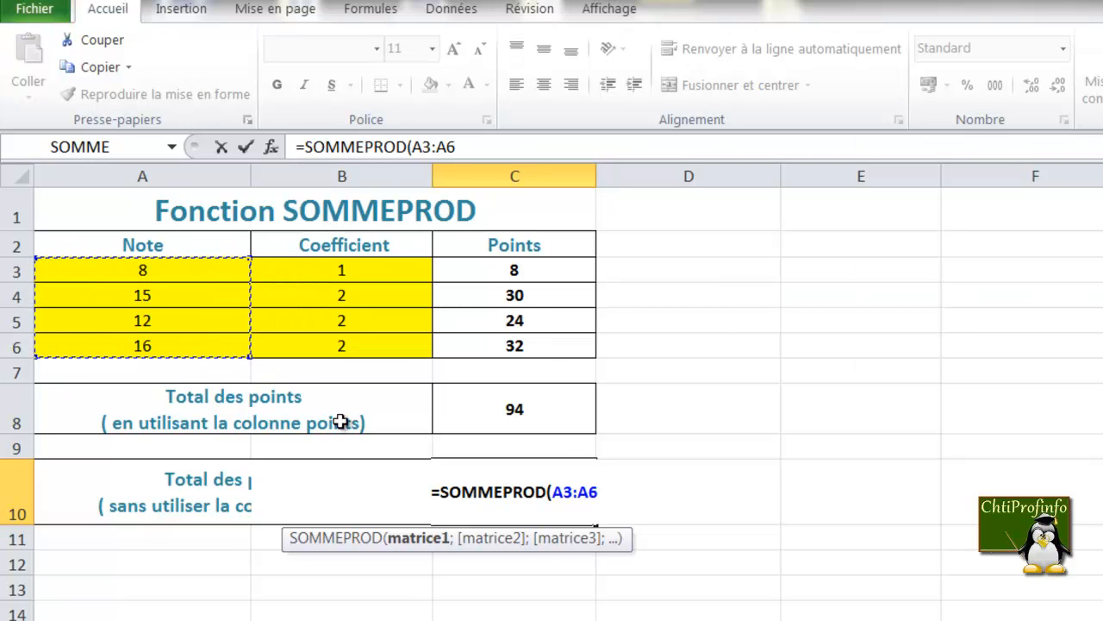
type(";")
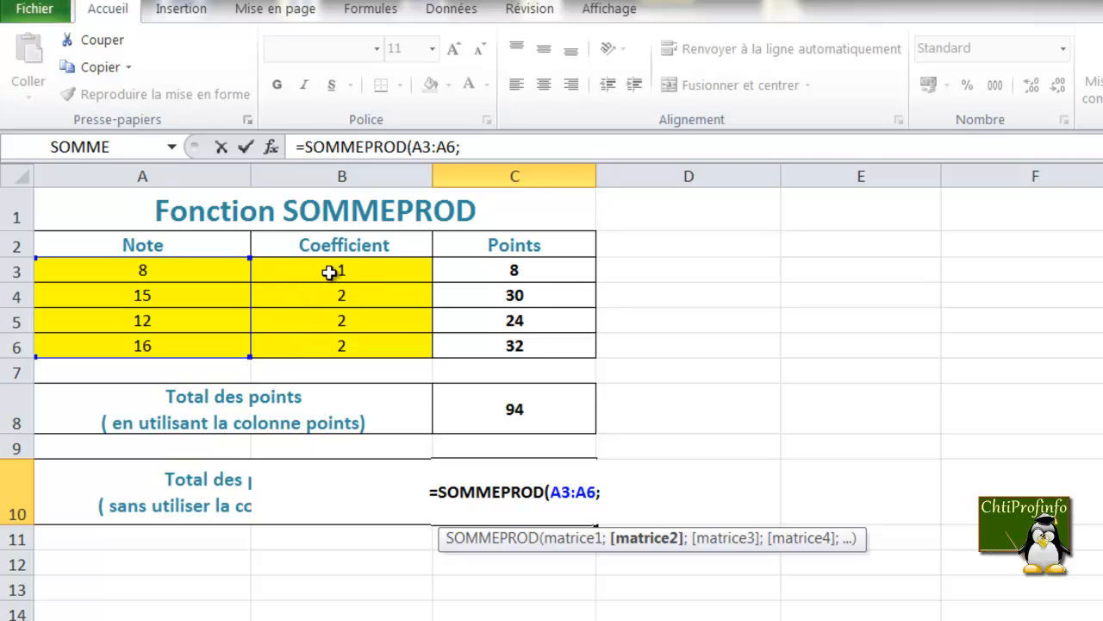
left_click_drag(356, 269, 357, 348)
type(")")
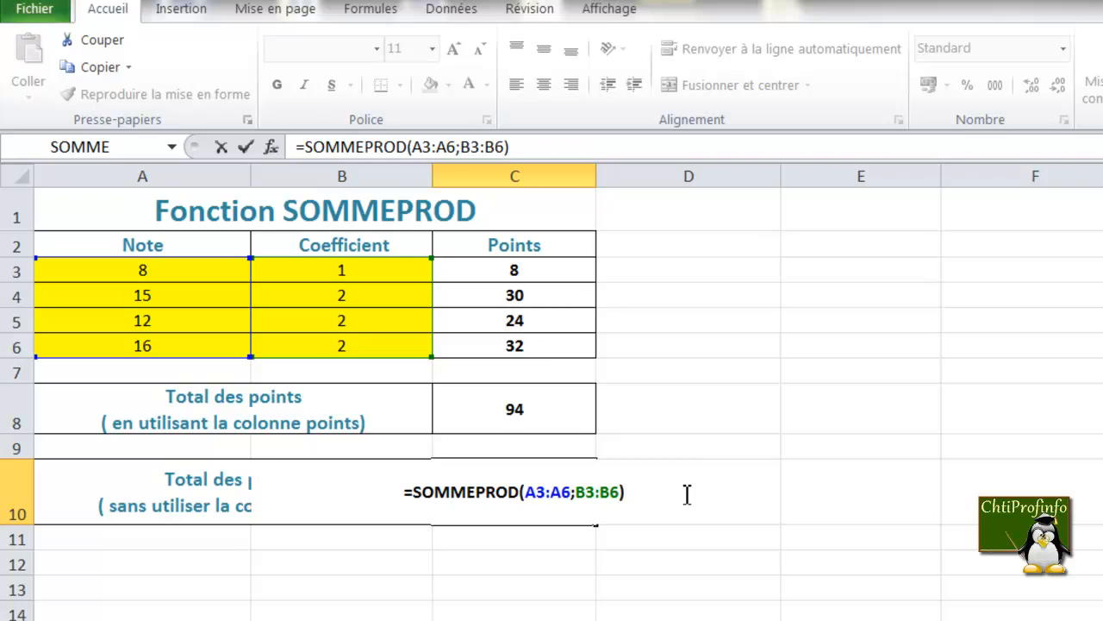
key("Return")
left_click(515, 493)
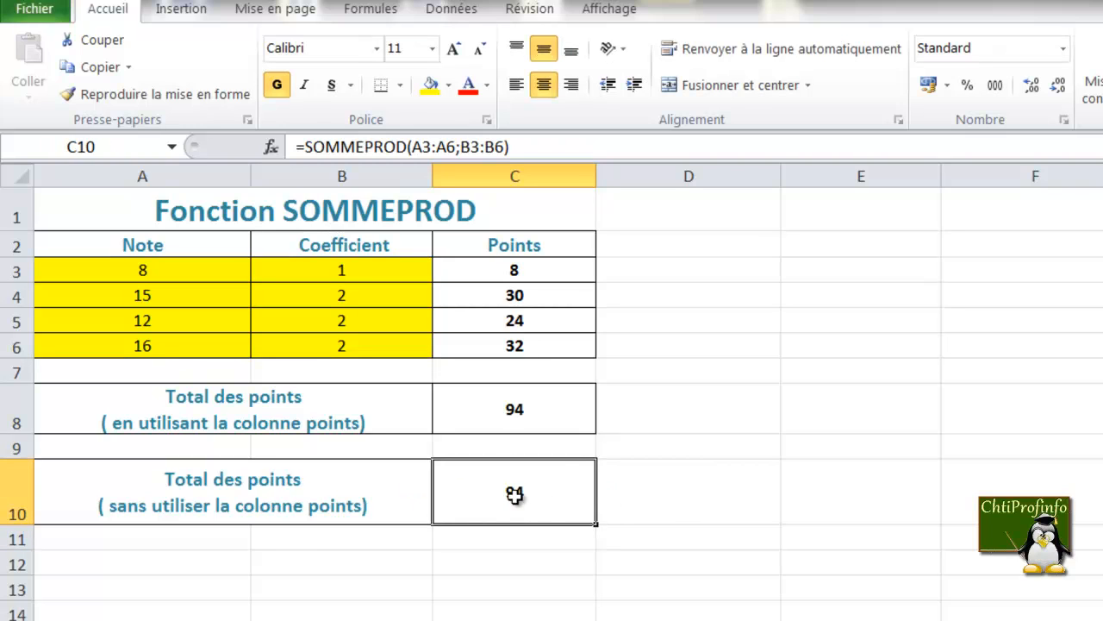